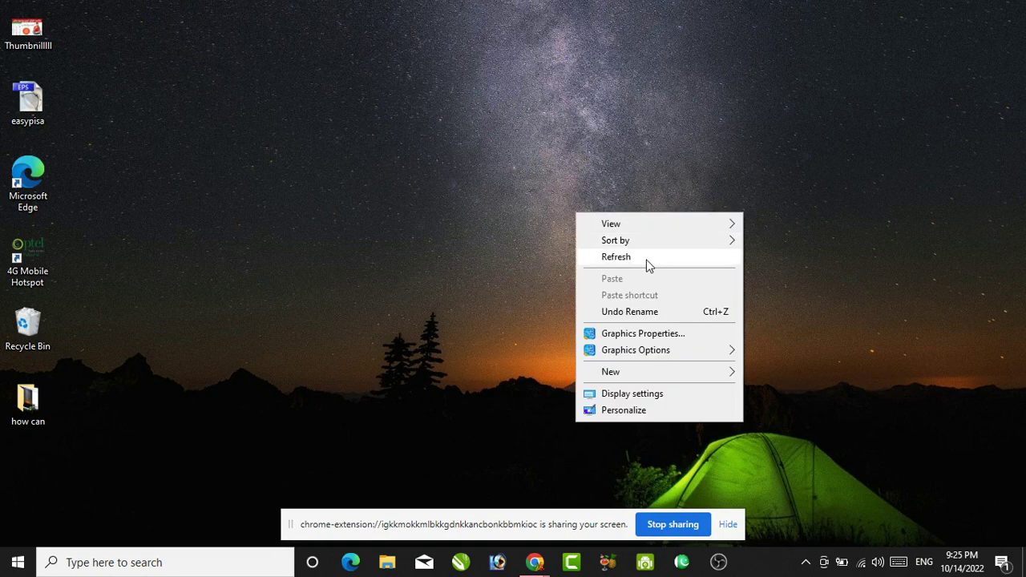
Step: Refresh the desktop and launch Microsoft Word by running the winword command
right_click(551, 214)
left_click(609, 259)
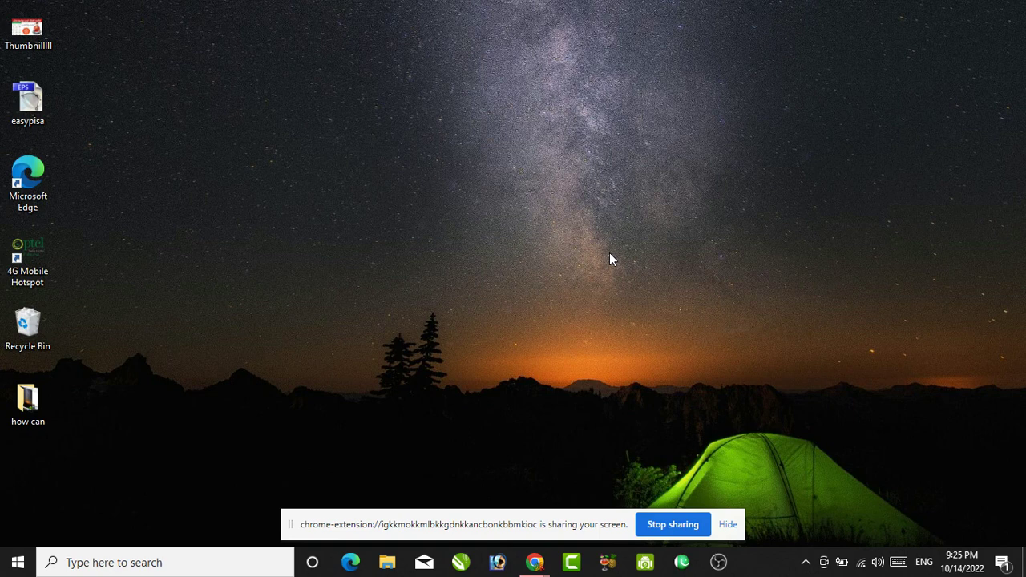
key("super+r")
left_click_drag(149, 398, 677, 133)
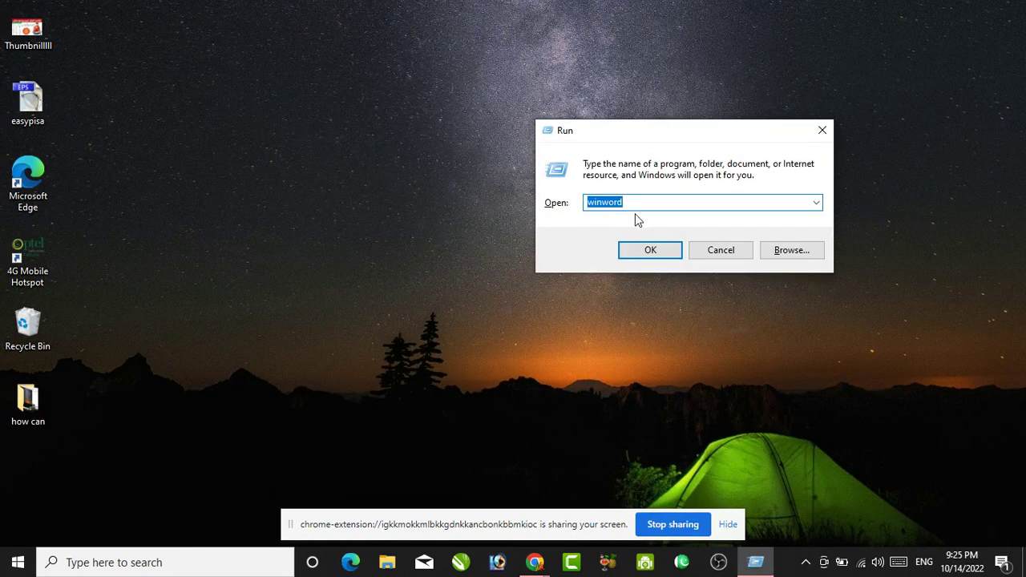
left_click(665, 256)
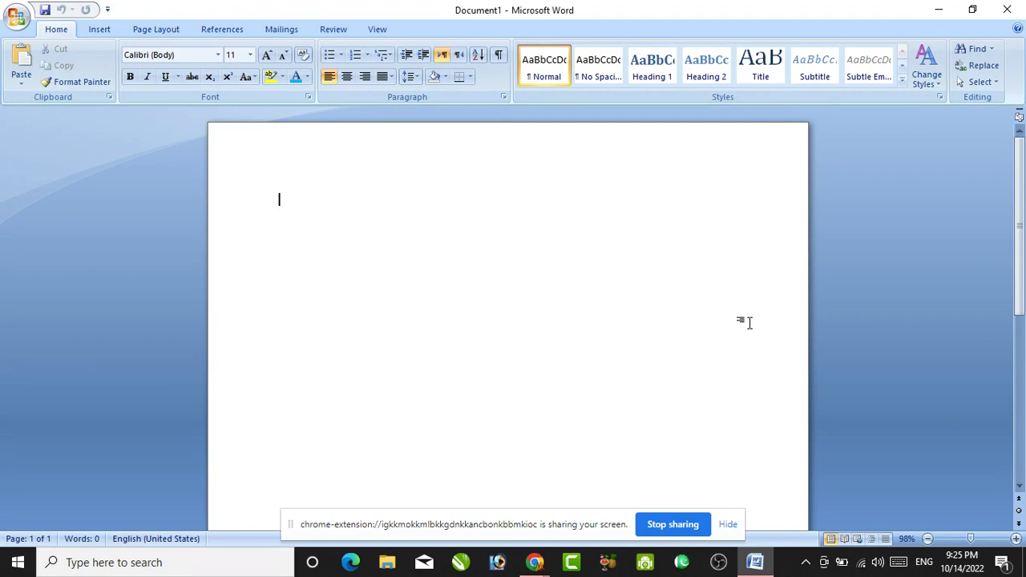
Step: Insert a field with the formula =90*90 in the blank document and calculate its result
key("ctrl+F9")
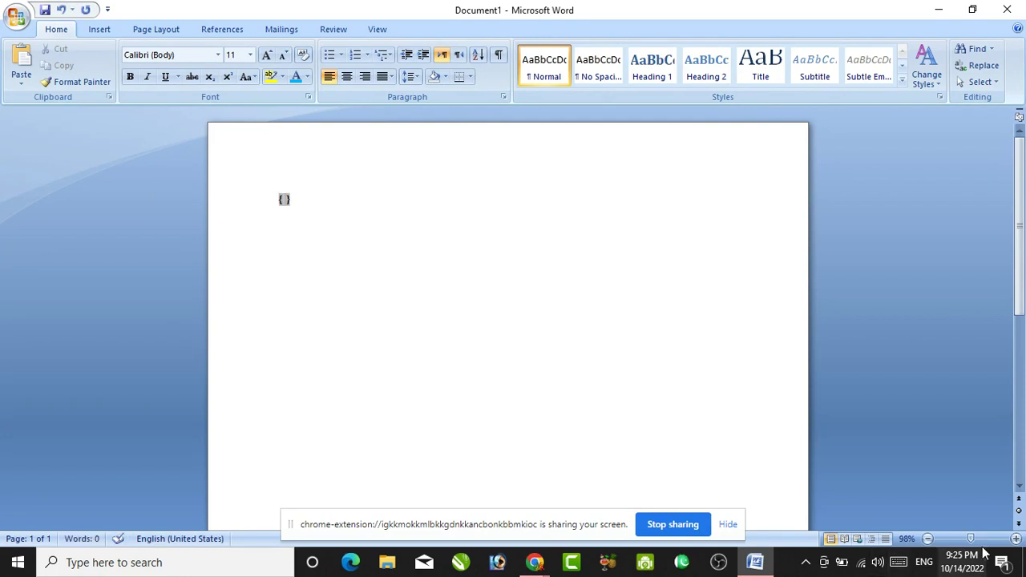
left_click(1016, 539)
left_click(1017, 539)
left_click(1017, 539)
left_click(1016, 540)
left_click(1017, 540)
left_click(1017, 540)
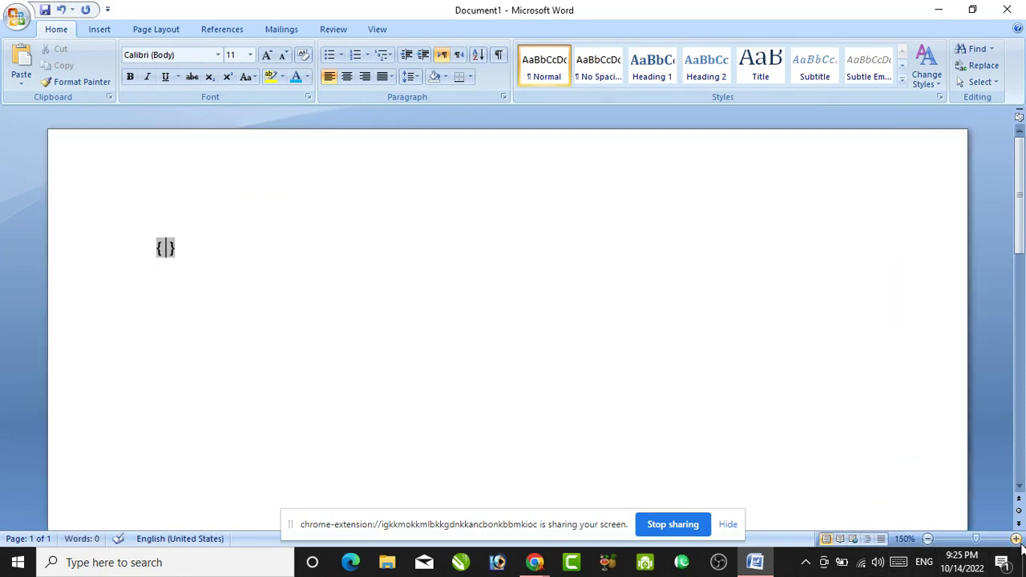
left_click(1017, 540)
left_click(1017, 540)
left_click_drag(222, 524, 50, 519)
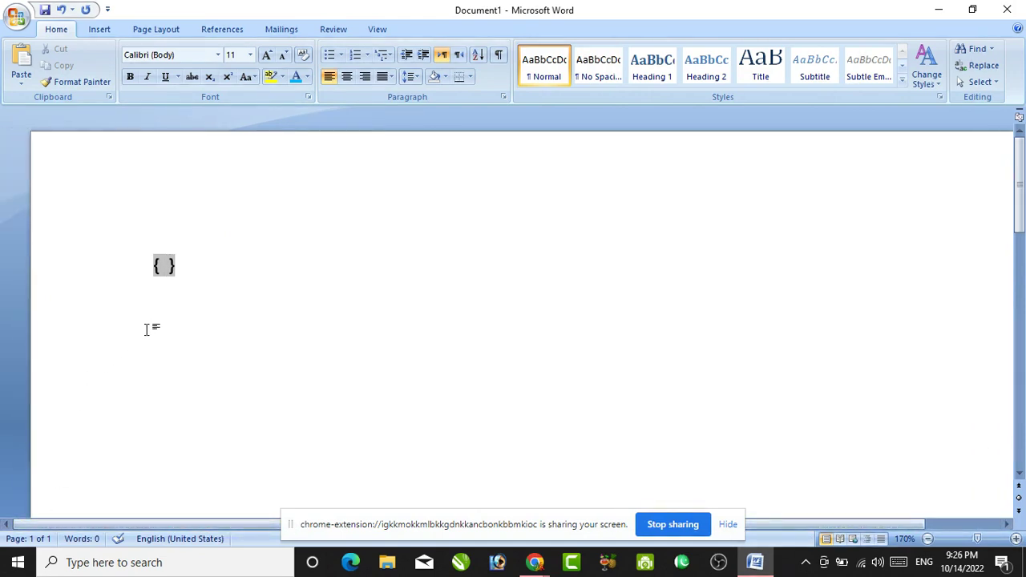
type("=90")
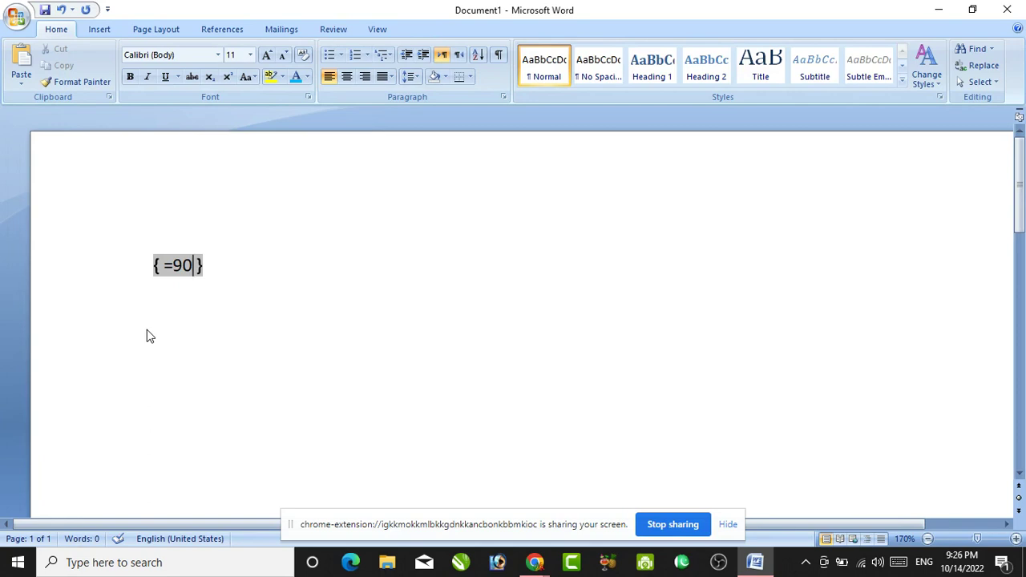
type("*90")
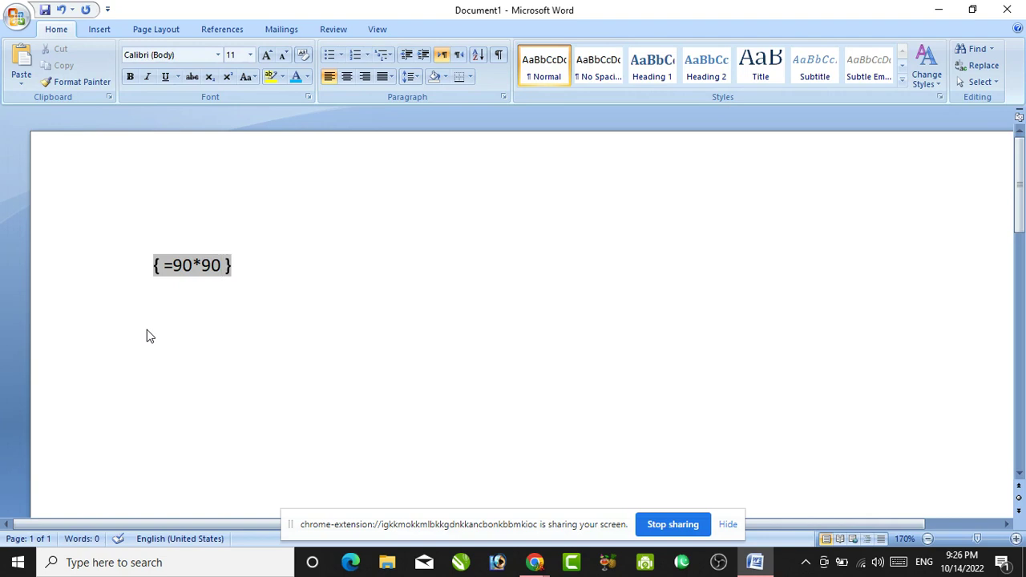
key("F9")
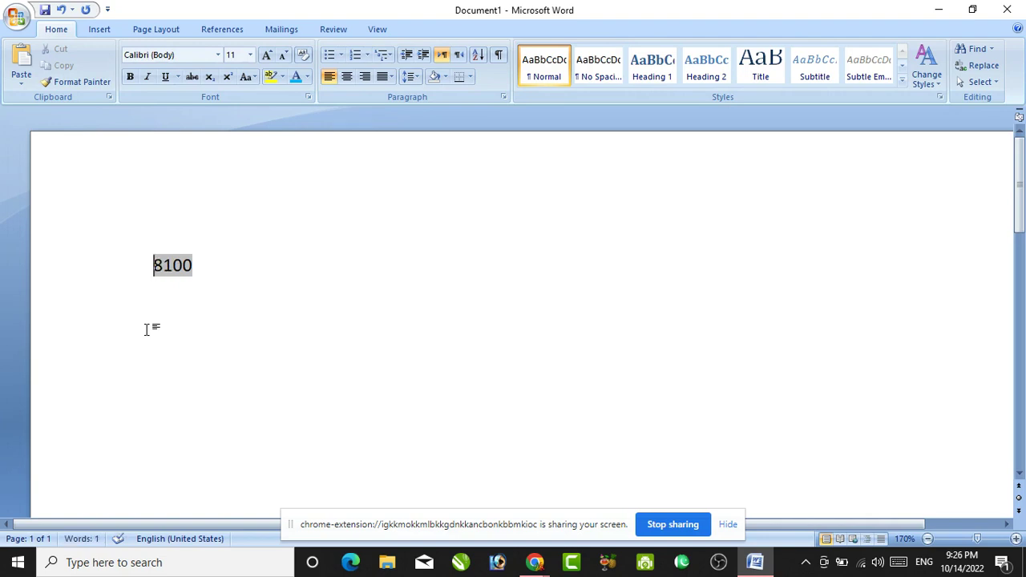
Step: Insert a second field with the formula =55+55 on the line below and calculate its result
key("Right")
key("Right")
key("Right")
key("Right")
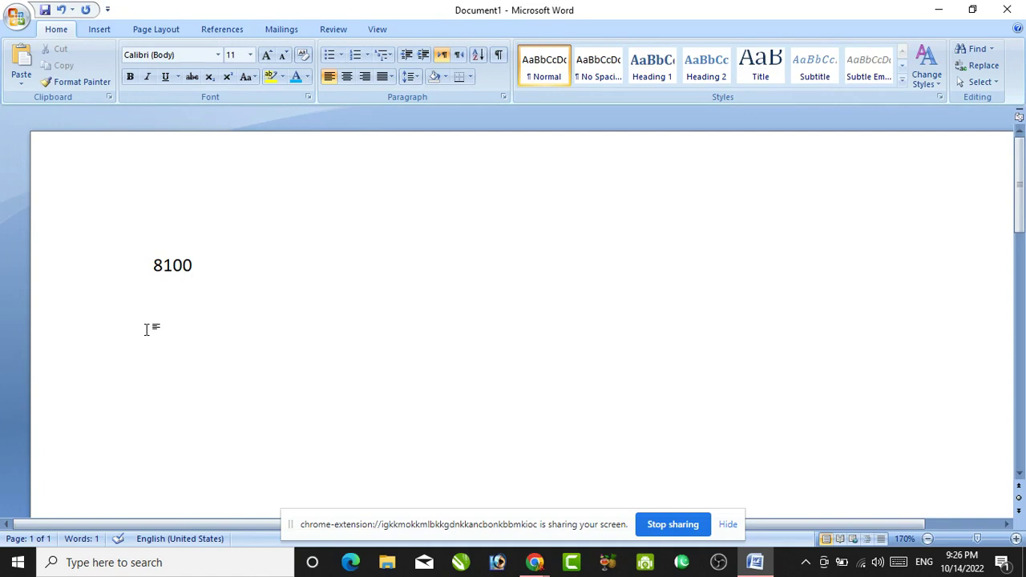
key("Return")
key("ctrl+F9")
type("=55")
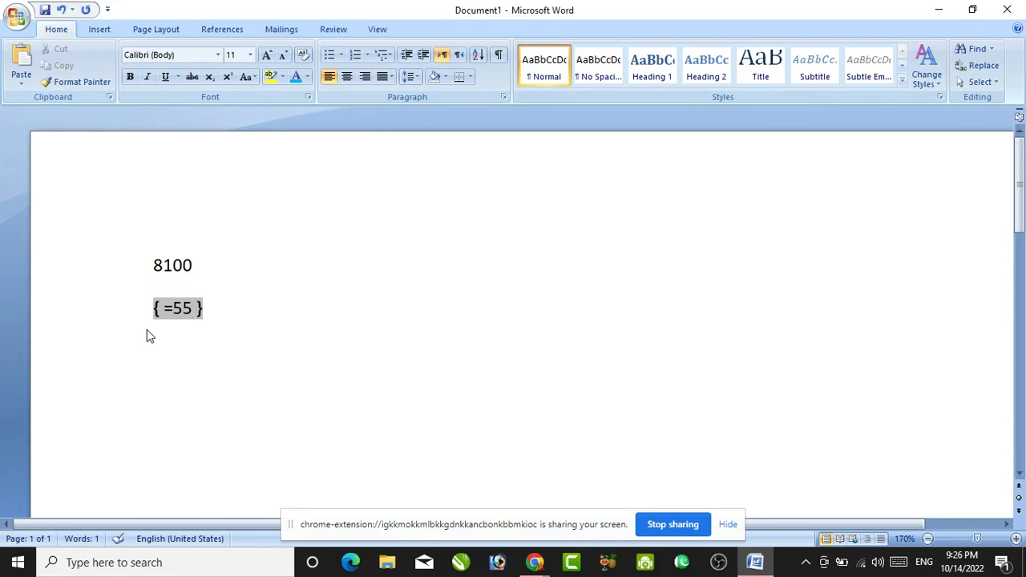
type("+55")
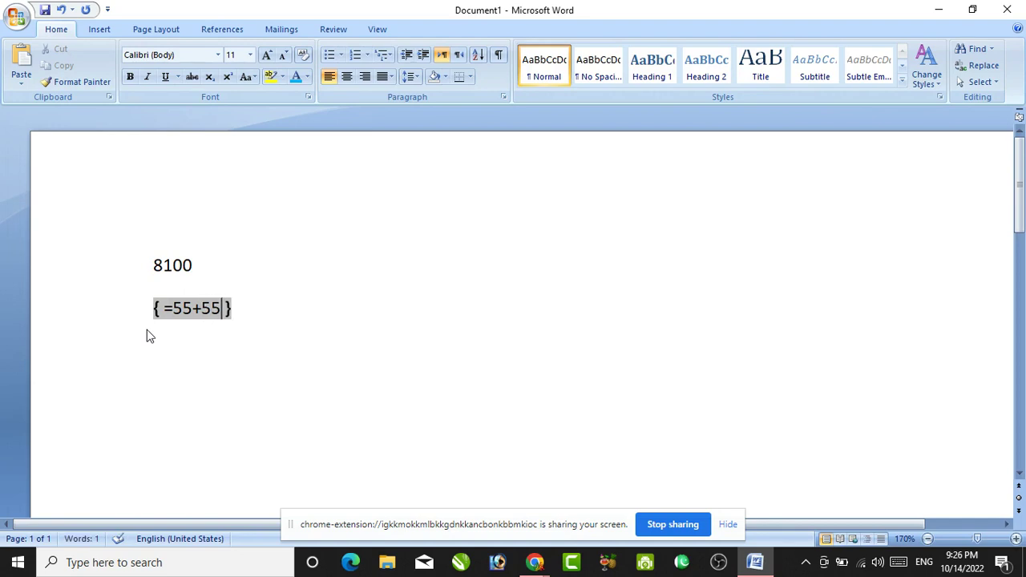
key("F9")
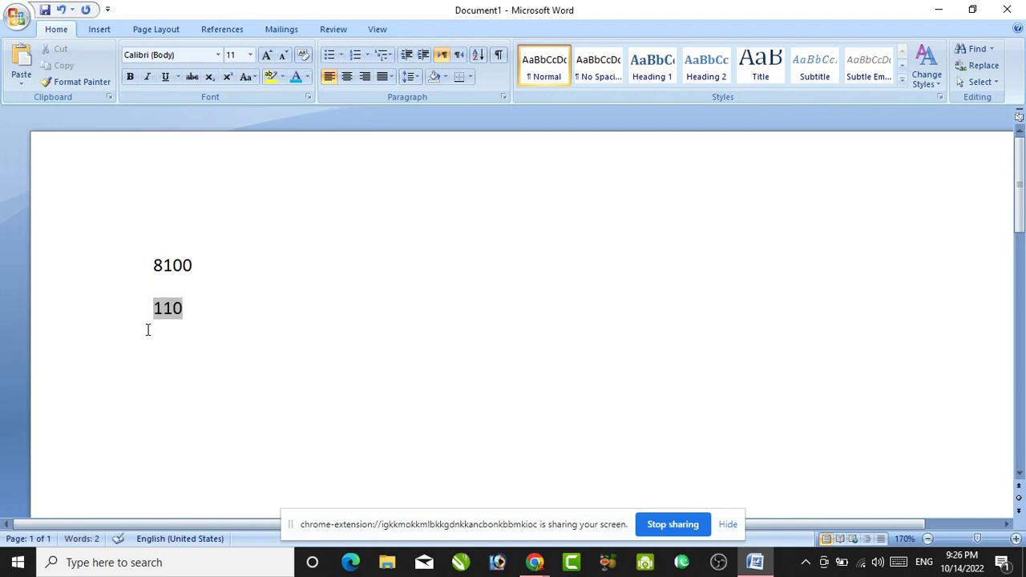
Step: Add a new line after the 110 result and return the cursor to the start of 8100
key("Right")
key("Right")
key("Right")
key("Return")
key("Up")
key("Up")
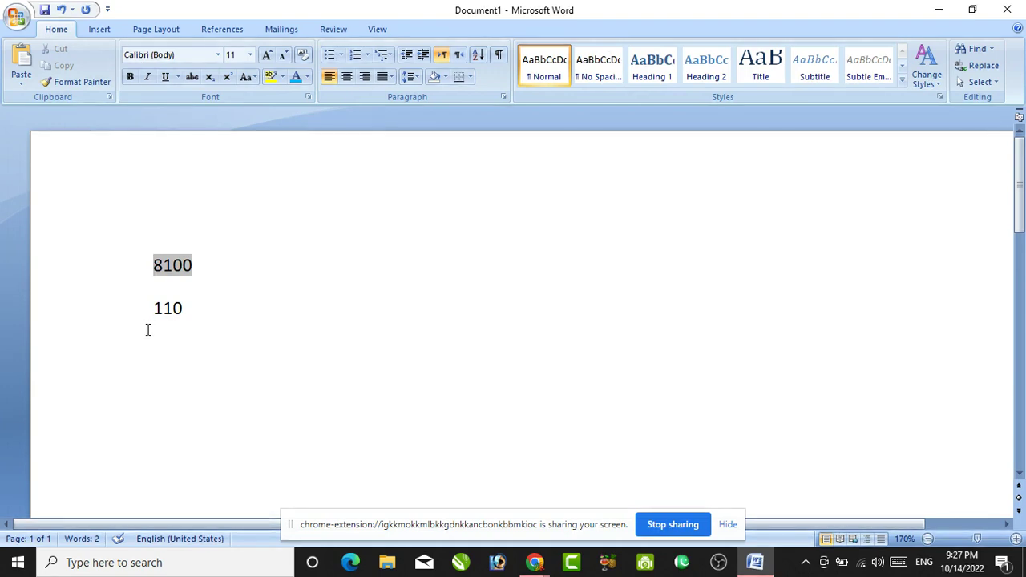
key("ctrl+F9")
key("BackSpace")
key("BackSpace")
key("BackSpace")
Step: Enclose the 8100 result in a new pair of field braces
key("shift+Right")
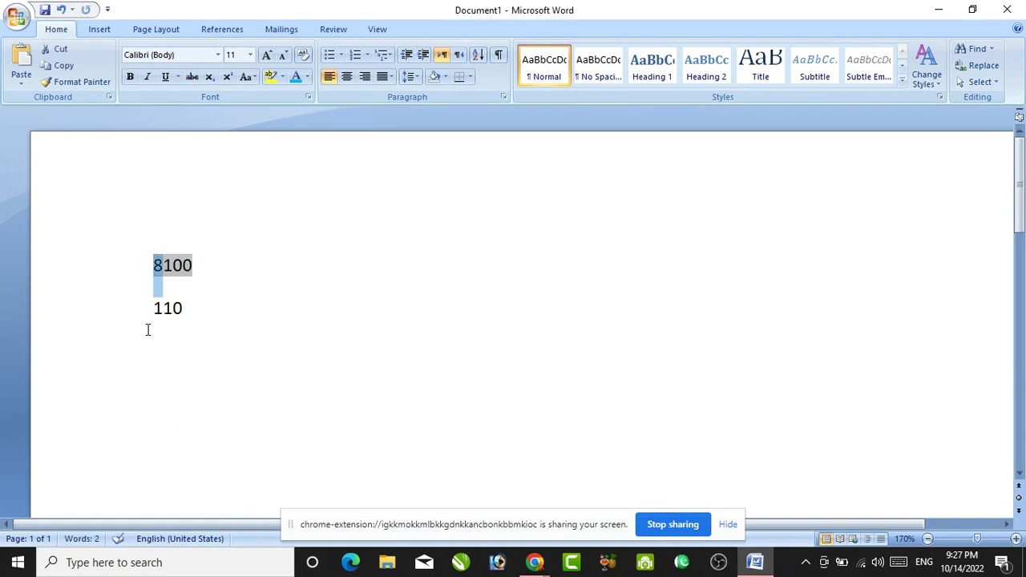
key("shift+Right")
key("shift+Right")
key("shift+Right")
key("shift+Right")
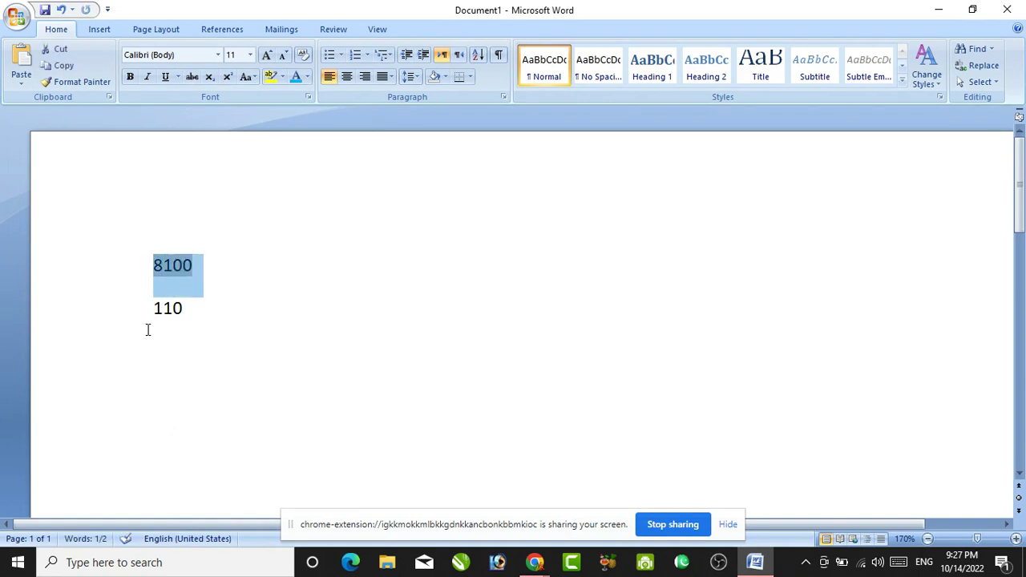
key("ctrl+F9")
Step: Delete the 110 result so that only the 8100 field is left in the document
key("Left")
key("Left")
key("Down")
key("BackSpace")
key("Right")
key("Right")
key("Right")
key("Right")
key("Right")
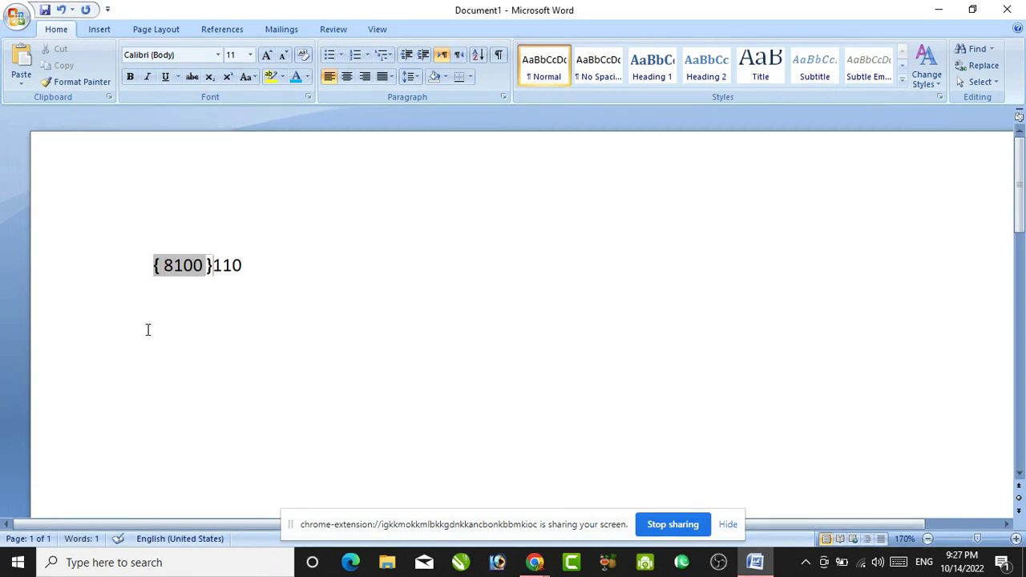
key("BackSpace")
key("BackSpace")
key("BackSpace")
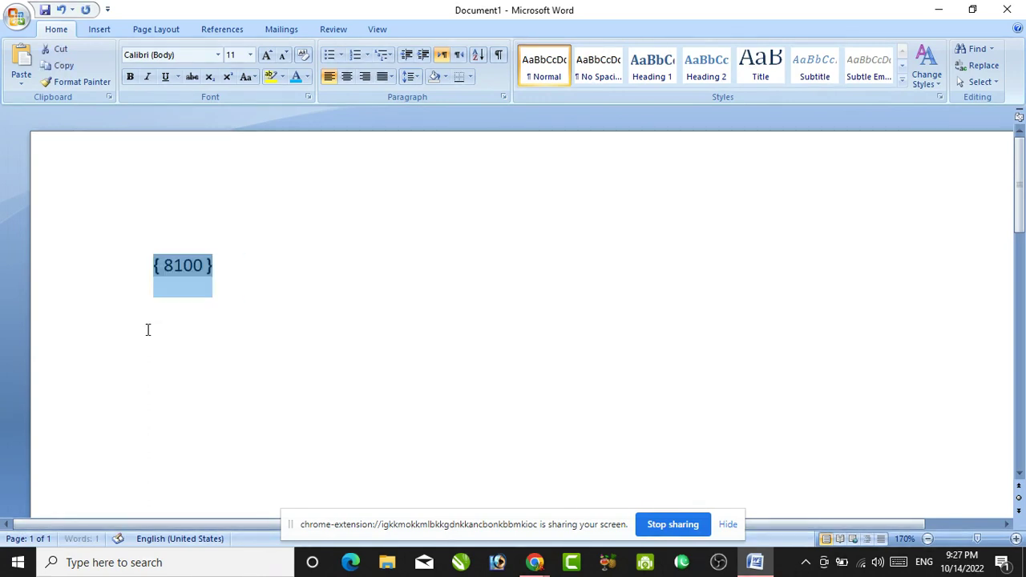
Step: Append the format switch \*CardText directly after 8100 inside the field braces
key("Left")
key("Right")
key("Right")
key("Right")
key("Right")
key("Right")
key("Right")
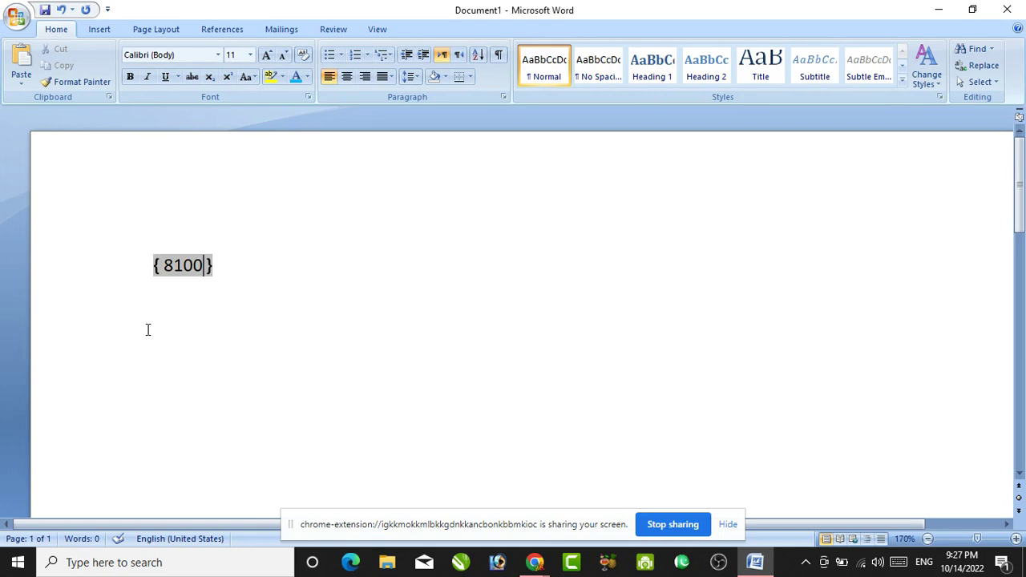
type("\\*")
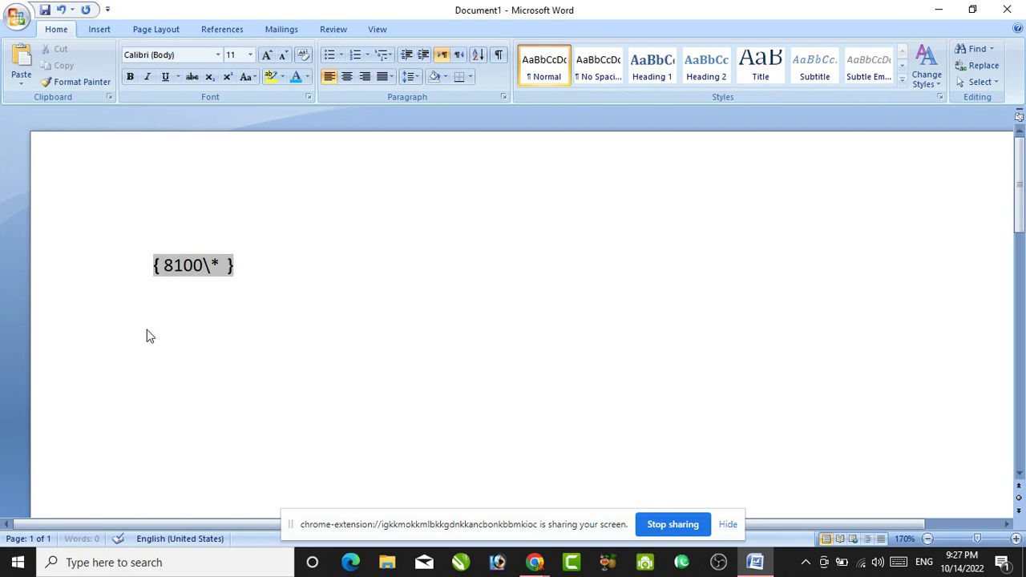
type("Card Text")
key("Left")
key("Left")
key("Left")
key("Left")
key("BackSpace")
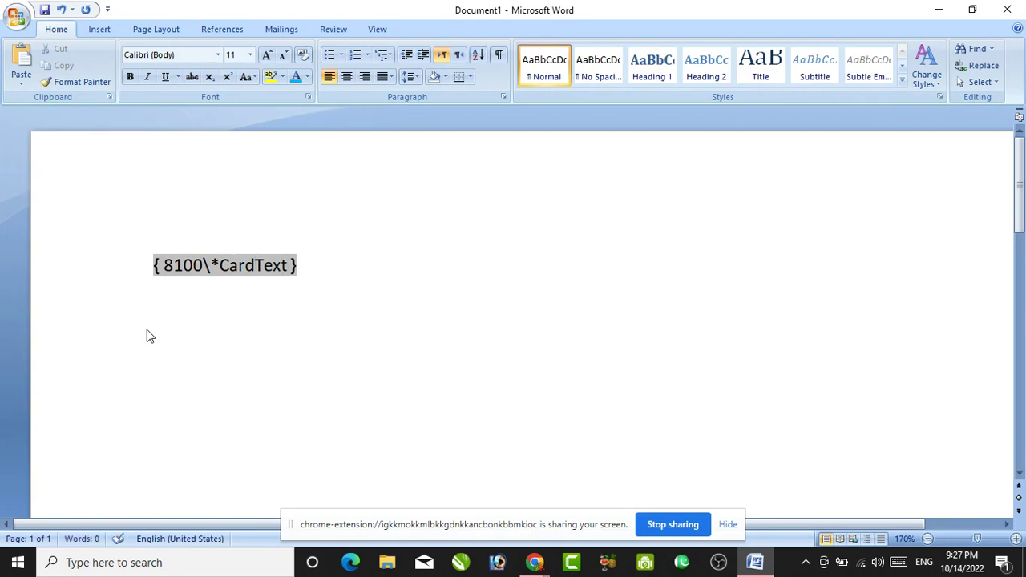
Step: Insert an equals sign in front of 8100 in the field code
key("Left")
key("Left")
key("Left")
key("Left")
key("Left")
key("Left")
key("Left")
key("Left")
key("Left")
key("Left")
type("=")
Step: Update the completed =8100\*CardText field to convert the number into words
key("Right")
key("Right")
key("Right")
key("Right")
key("Right")
key("Right")
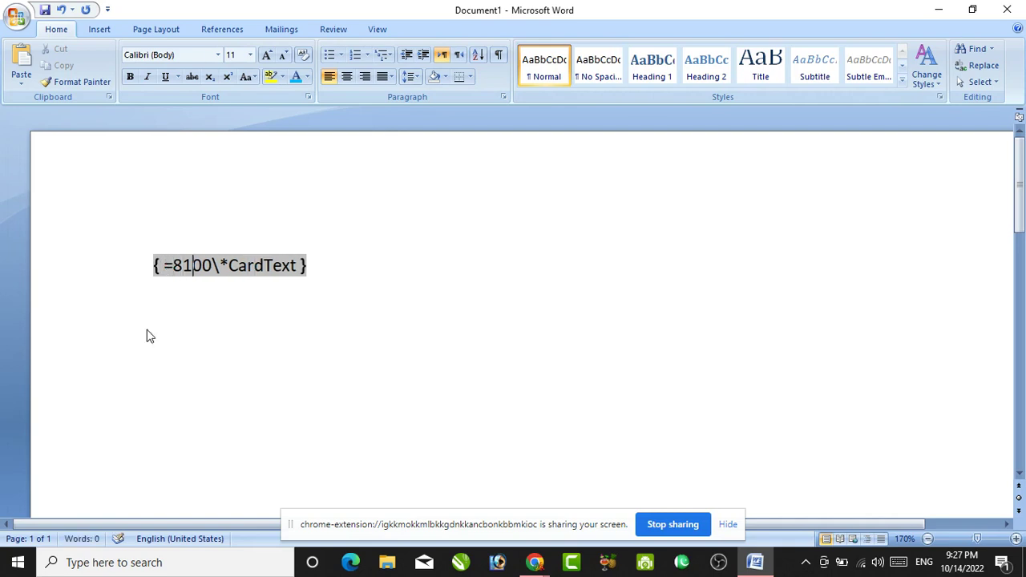
key("Right")
key("Right")
key("Right")
key("Right")
key("Right")
key("Right")
key("Right")
key("F9")
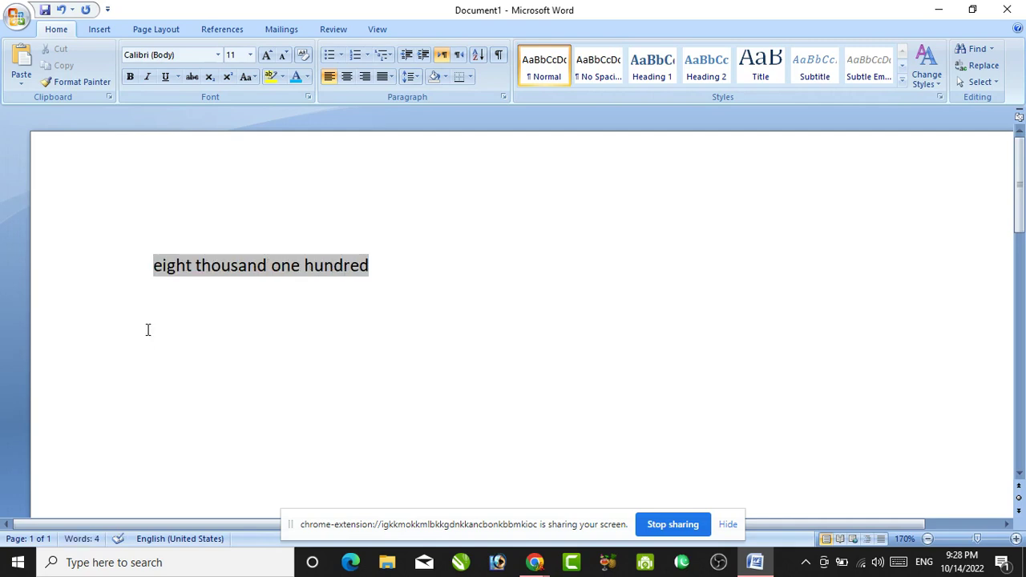